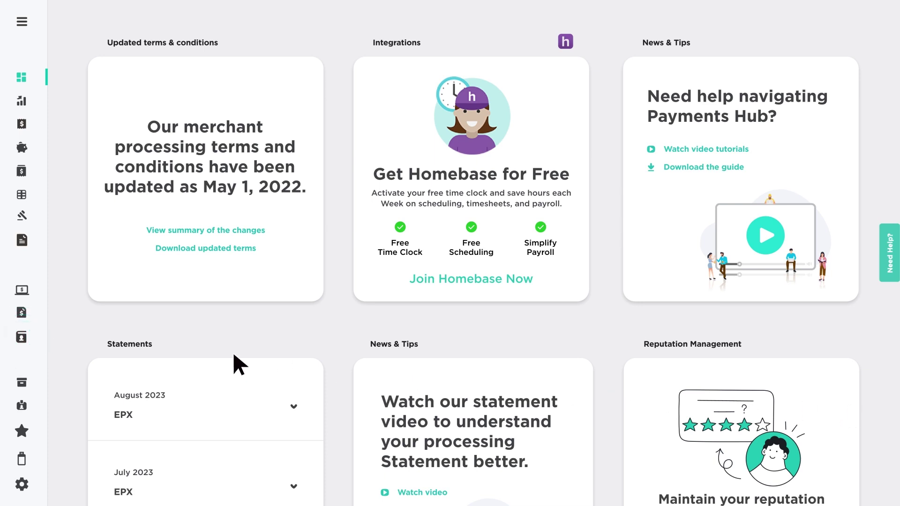
Step: Save a new Mastercard expiring 6/2026 to the fifth customer's profile from the Customers directory
{"action": "left_click", "coordinate": [22, 336]}
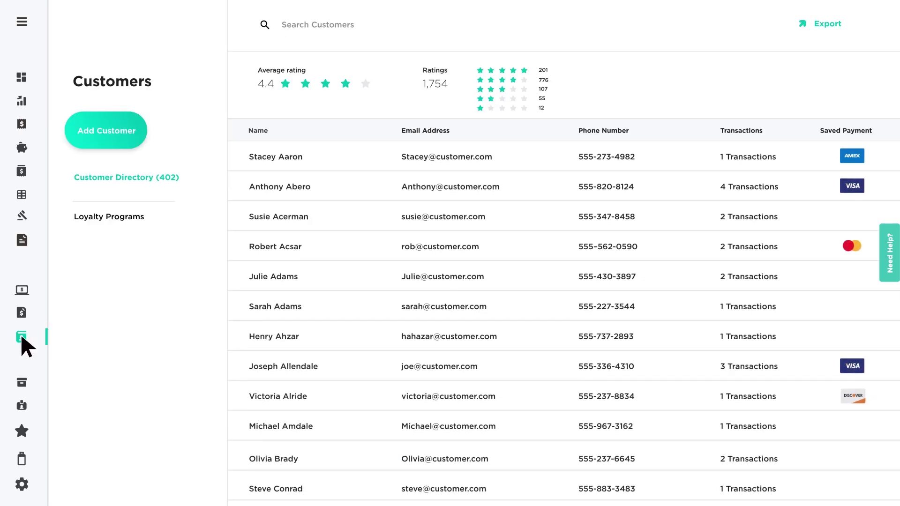
{"action": "left_click", "coordinate": [274, 277]}
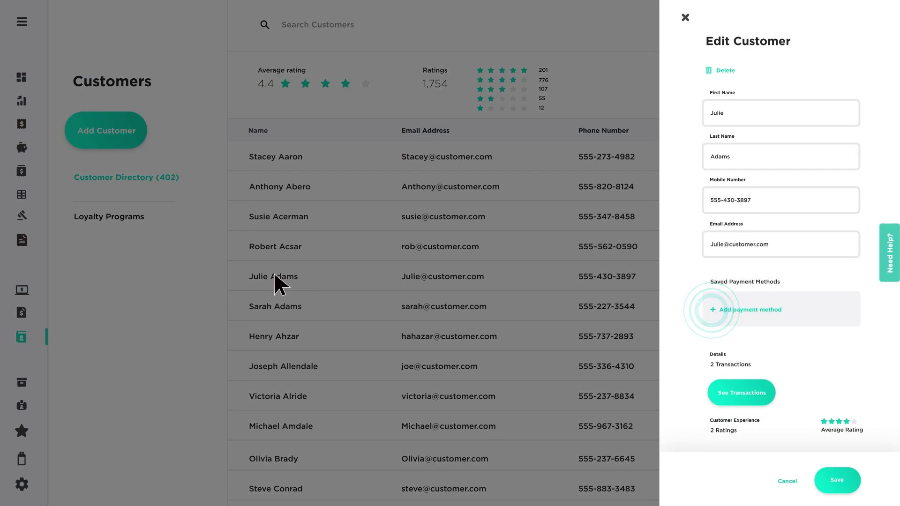
{"action": "left_click", "coordinate": [713, 310]}
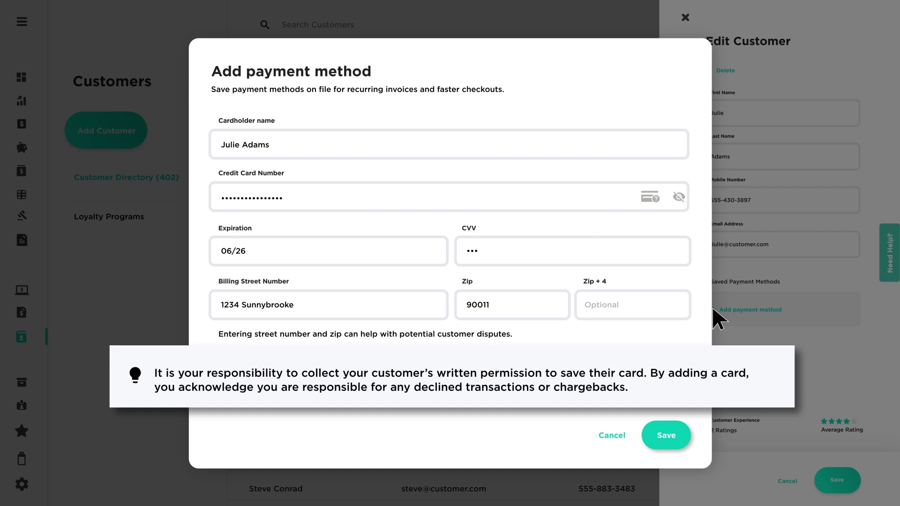
{"action": "left_click", "coordinate": [666, 435]}
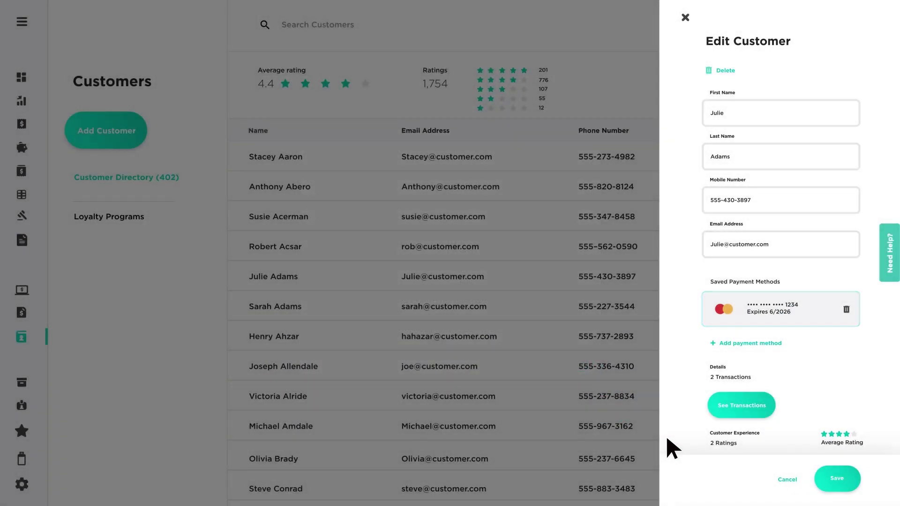
Step: Save the fifth customer's profile, then delete the first customer's Amex card and save
{"action": "left_click", "coordinate": [836, 476]}
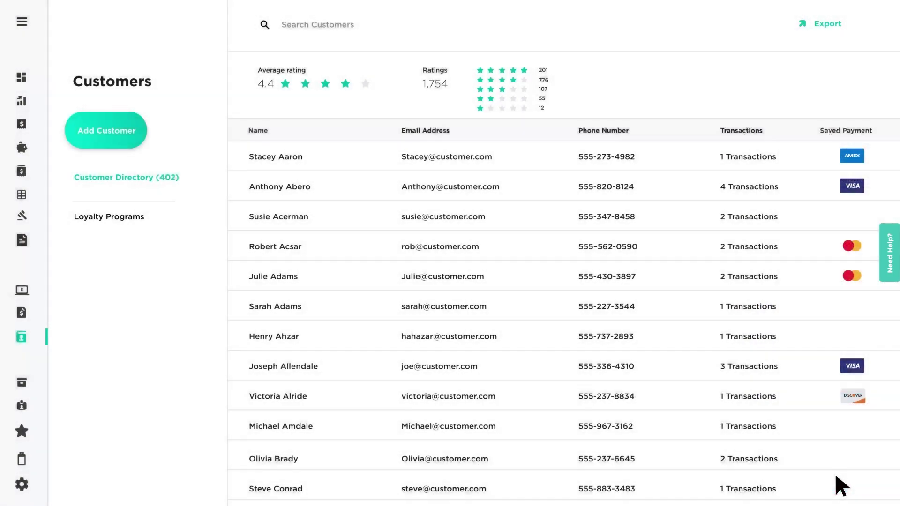
{"action": "left_click", "coordinate": [272, 156]}
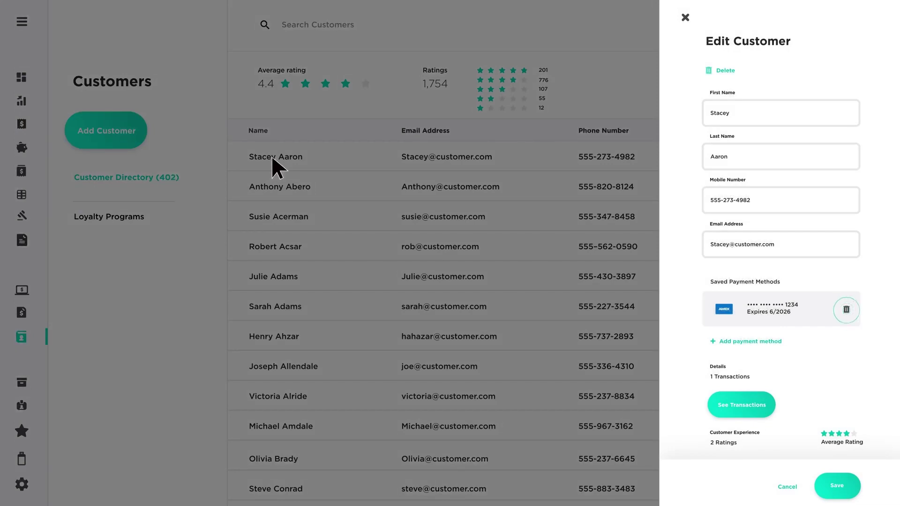
{"action": "left_click", "coordinate": [846, 310]}
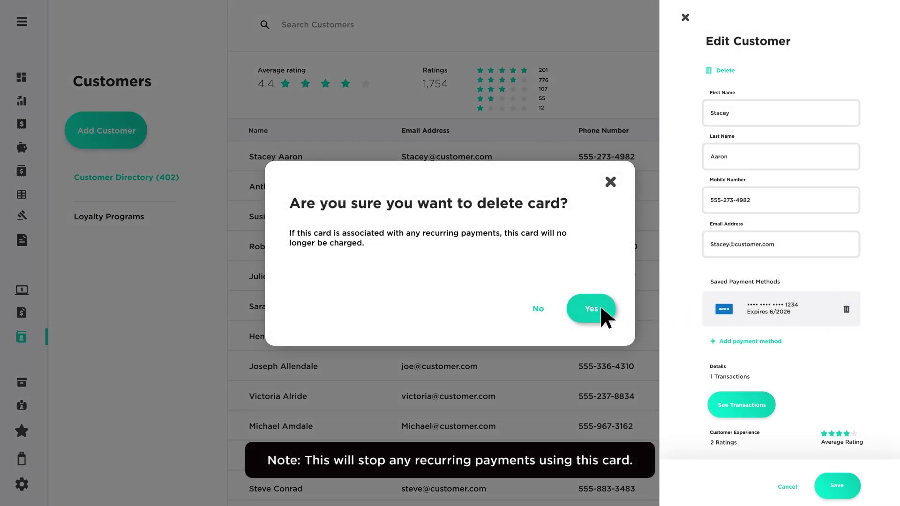
{"action": "left_click", "coordinate": [594, 309]}
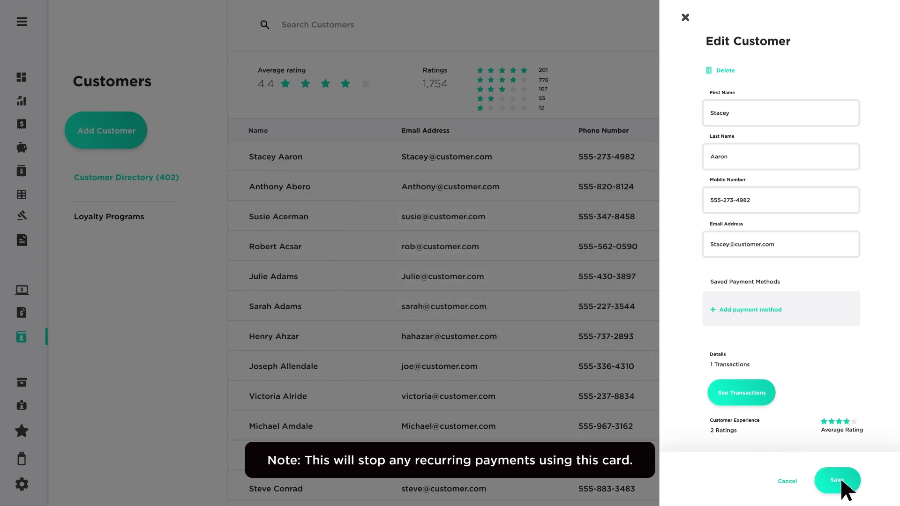
{"action": "left_click", "coordinate": [839, 483]}
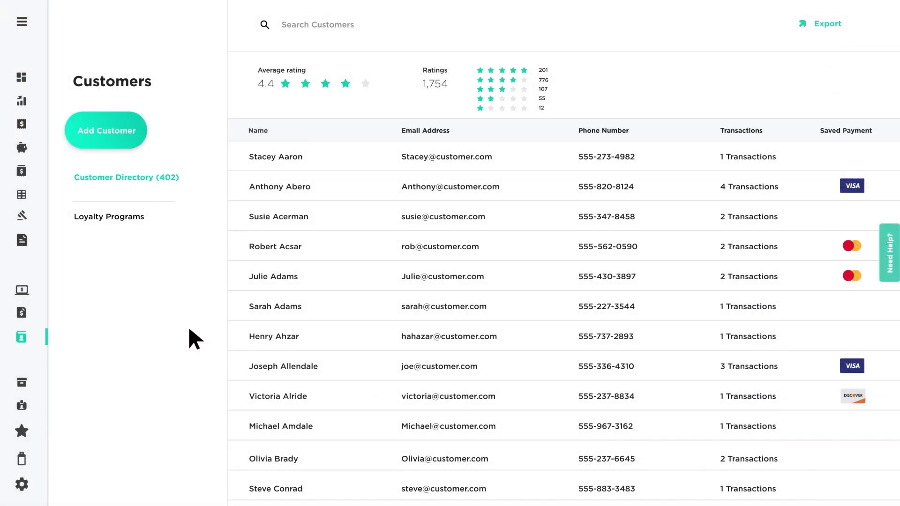
Step: Charge $132.50 to a manually entered card with 'Save this card' on, then confirm the card on the eleventh customer
{"action": "left_click", "coordinate": [22, 291]}
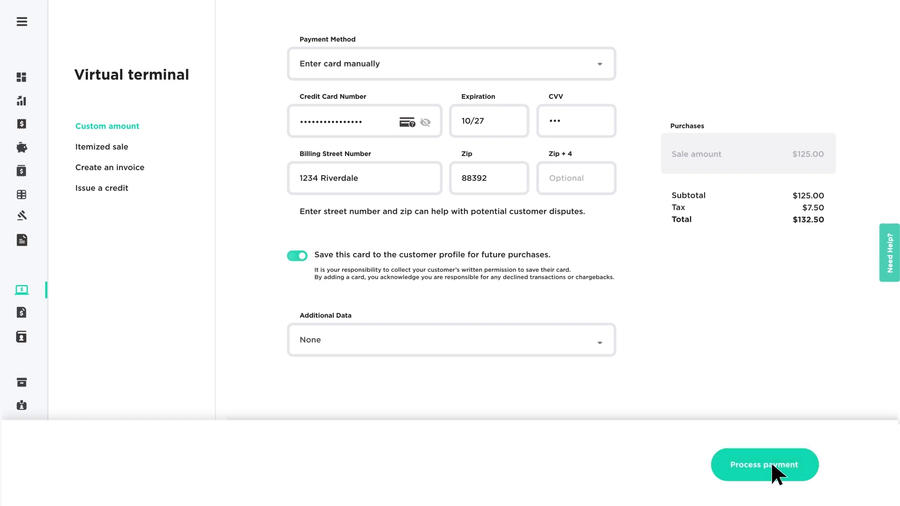
{"action": "left_click", "coordinate": [772, 466]}
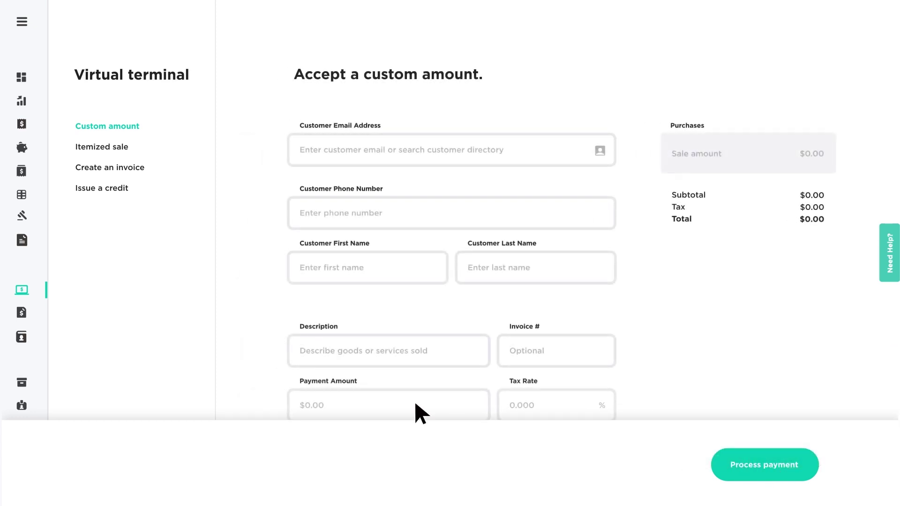
{"action": "left_click", "coordinate": [22, 338]}
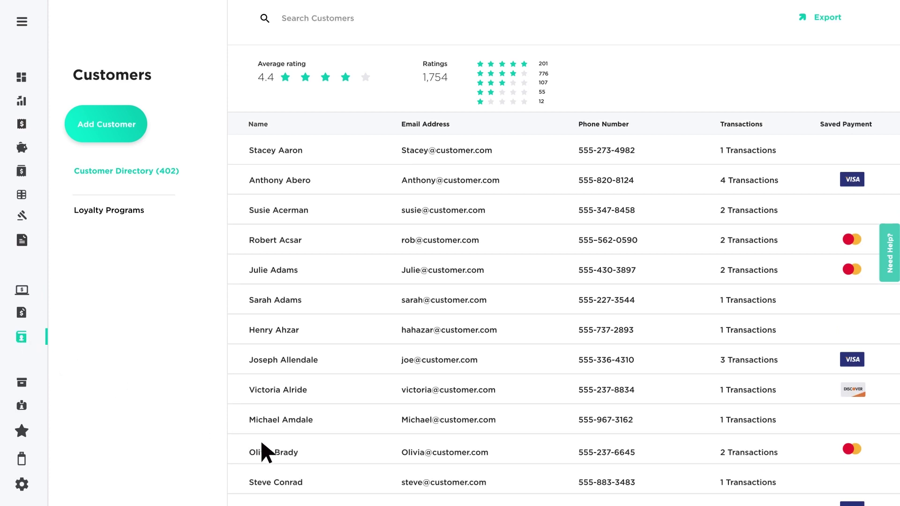
{"action": "left_click", "coordinate": [284, 451]}
{"action": "left_click", "coordinate": [21, 291]}
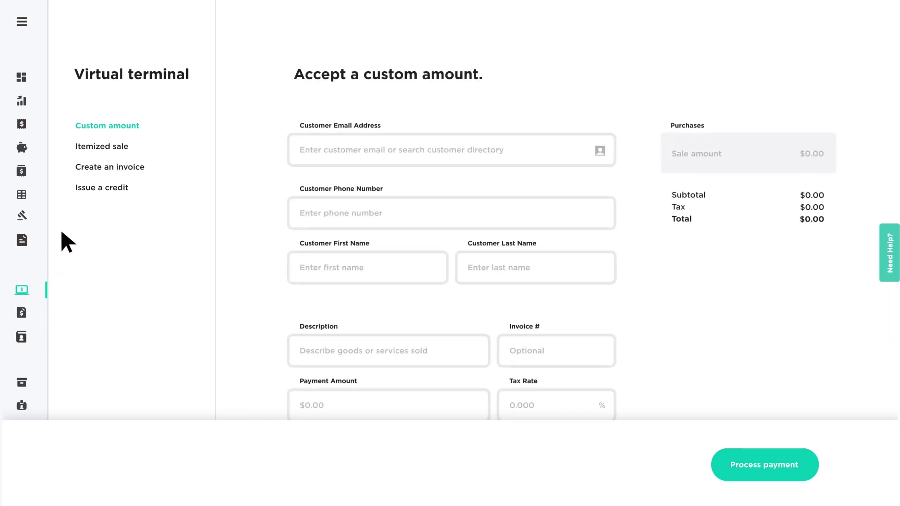
Step: Draft a 'Lawn maintenance' invoice for the second customer at $55.90 plus 6% tax, paid by their saved Visa
{"action": "left_click", "coordinate": [111, 167]}
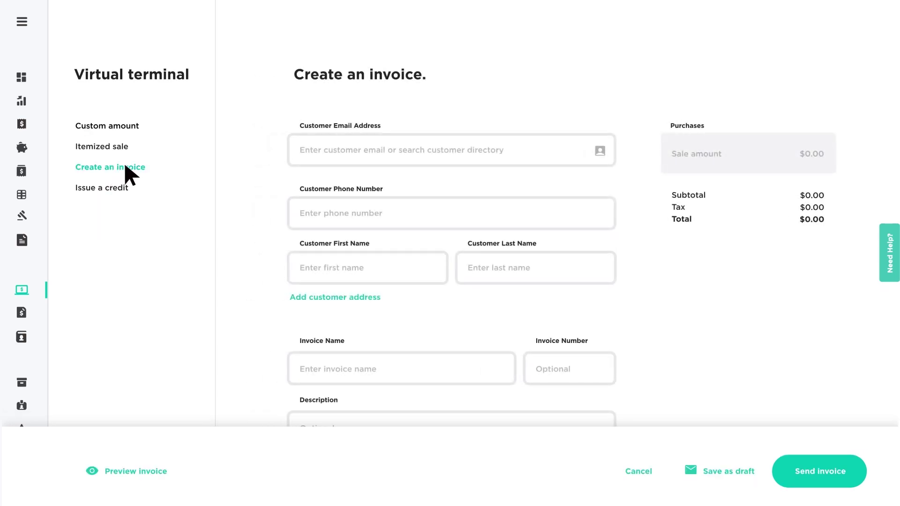
{"action": "left_click", "coordinate": [600, 150]}
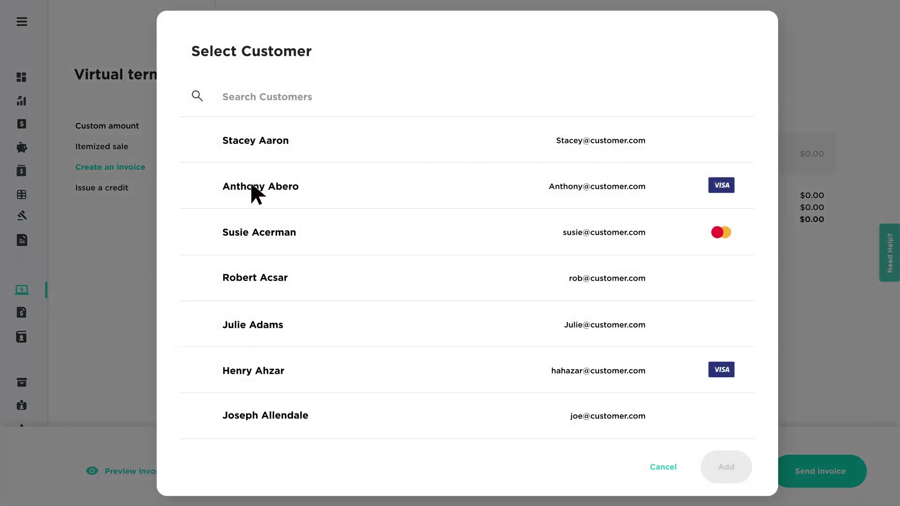
{"action": "left_click", "coordinate": [249, 184]}
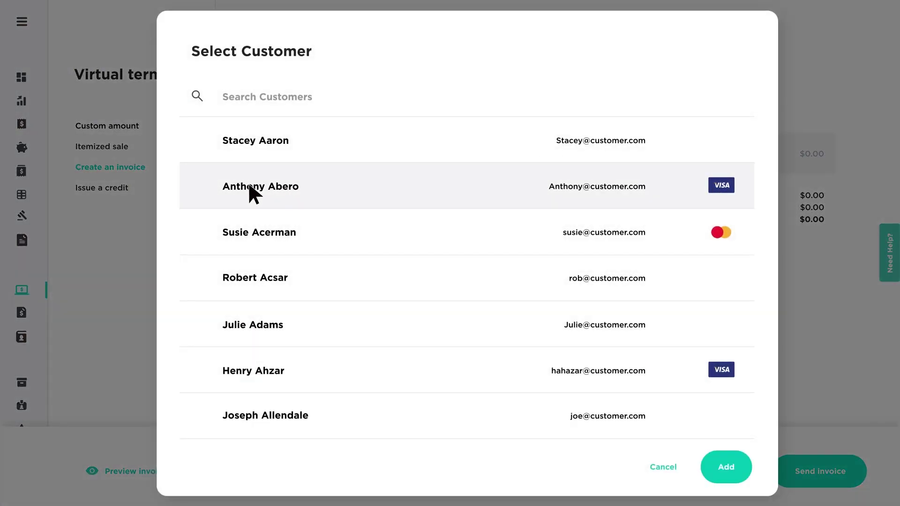
{"action": "left_click", "coordinate": [726, 466]}
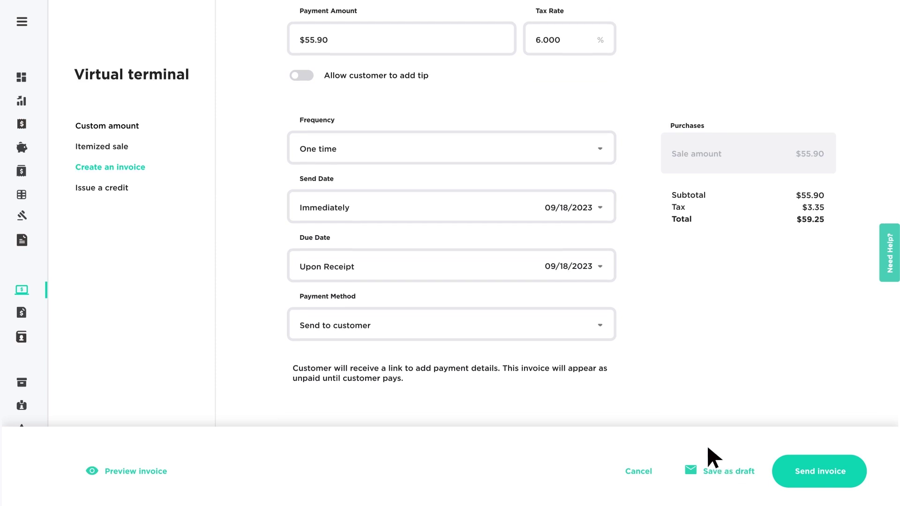
{"action": "left_click", "coordinate": [600, 324]}
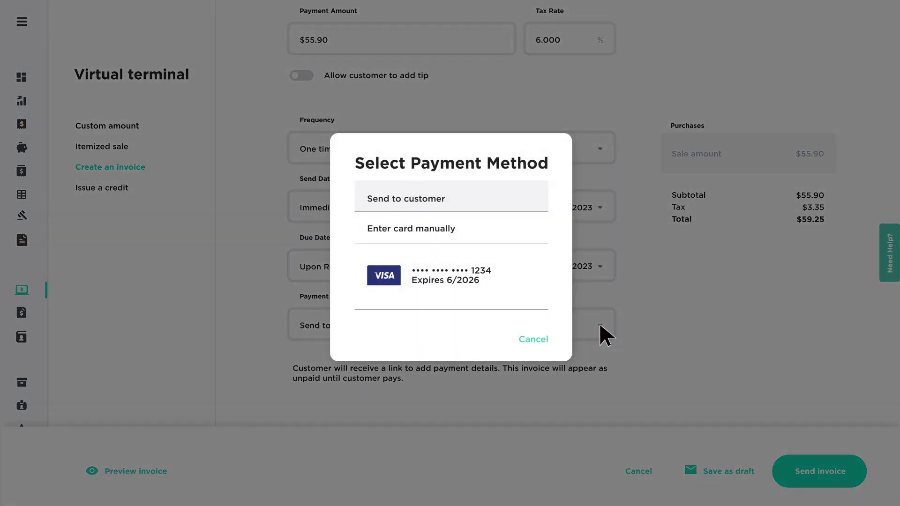
{"action": "left_click", "coordinate": [452, 280]}
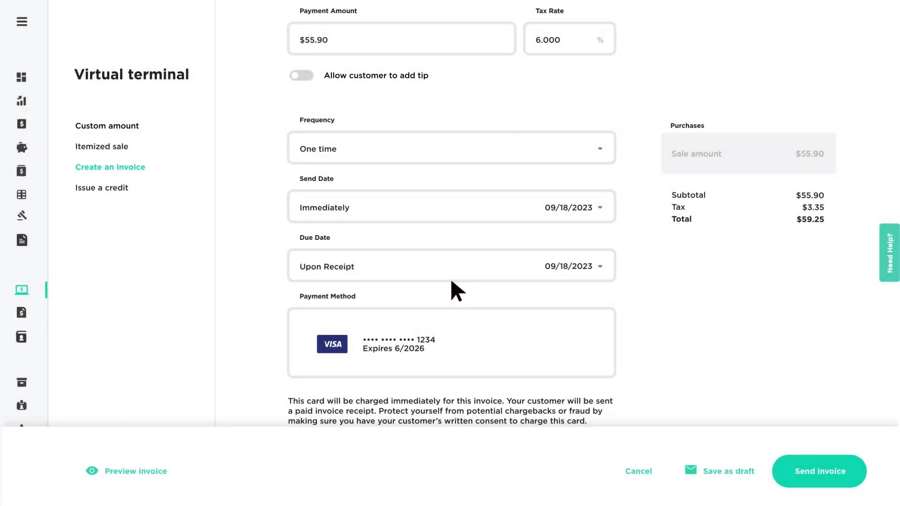
Step: Send the invoice as recurring every 1 month, ending after 3 payments
{"action": "left_click", "coordinate": [818, 472]}
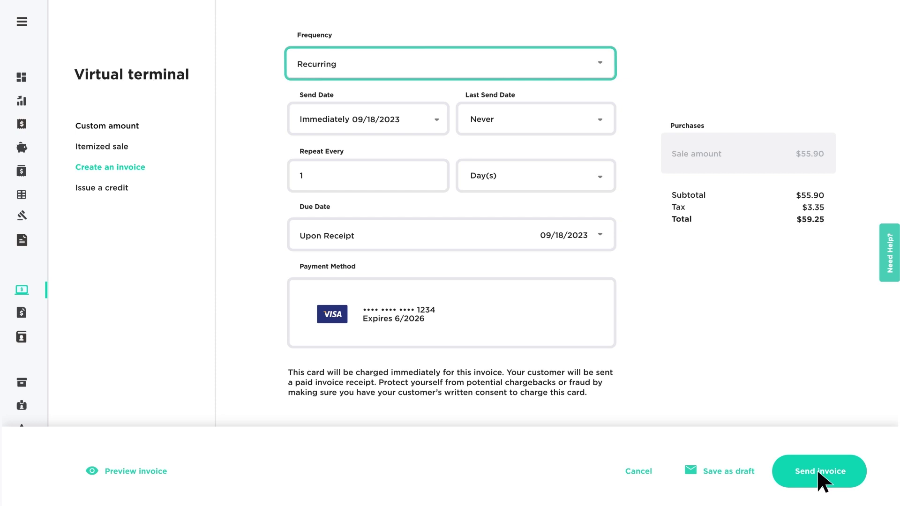
{"action": "left_click", "coordinate": [600, 119]}
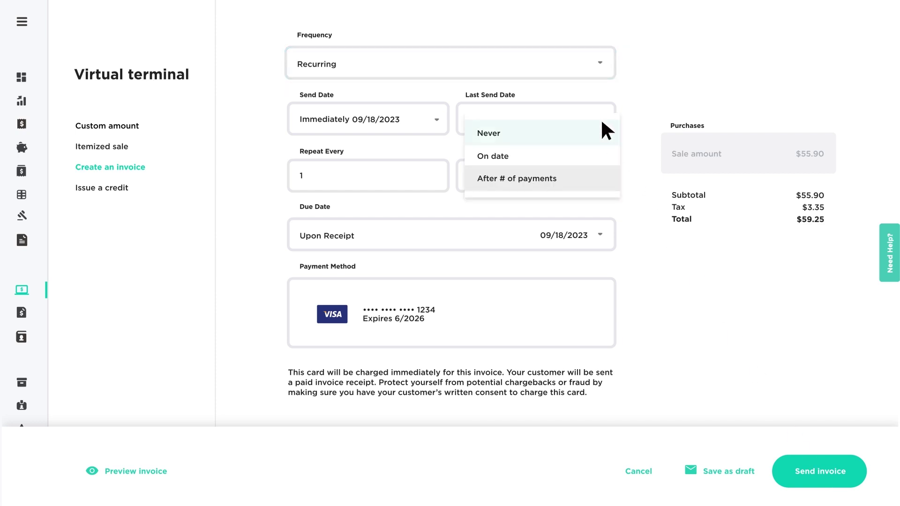
{"action": "left_click", "coordinate": [535, 178]}
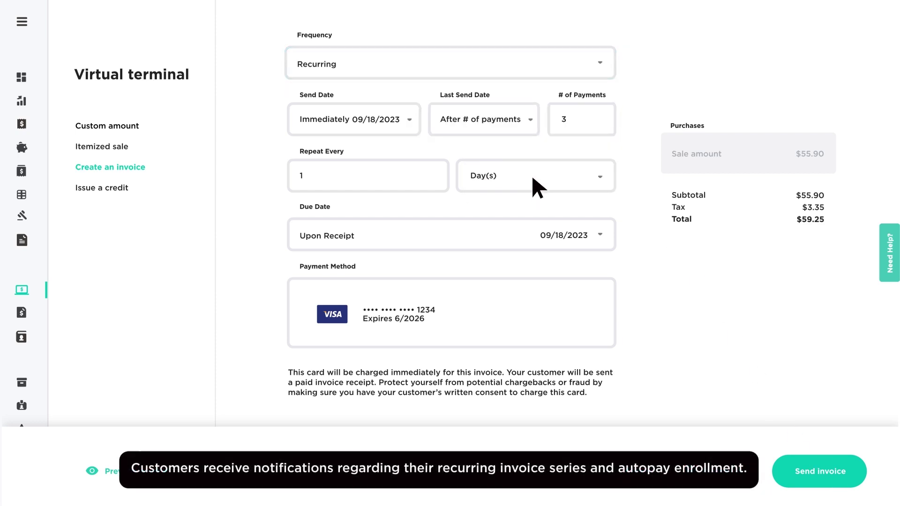
{"action": "left_click", "coordinate": [600, 177]}
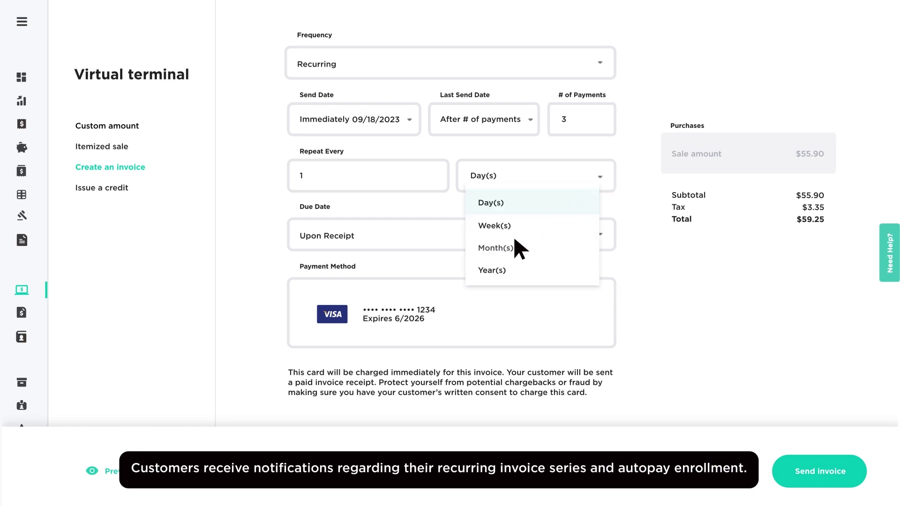
{"action": "left_click", "coordinate": [499, 247]}
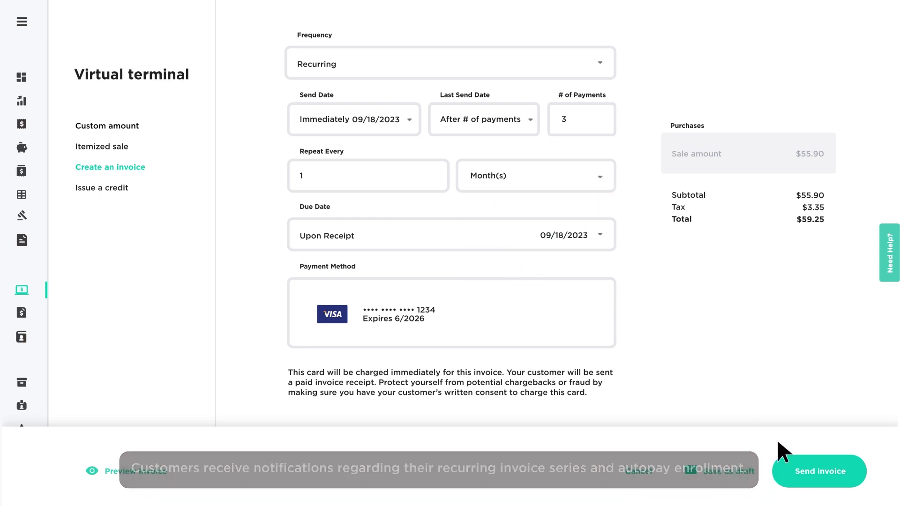
{"action": "left_click", "coordinate": [816, 469]}
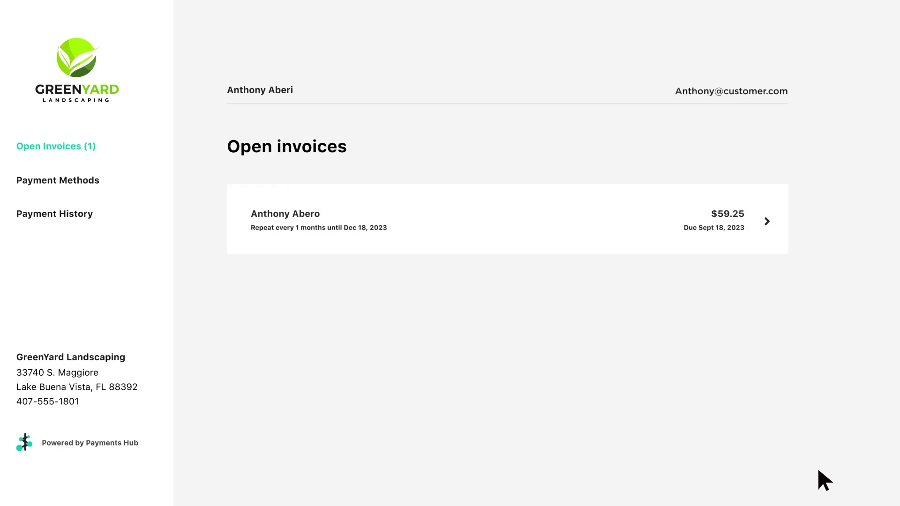
Step: Check the options for the customer's default Visa under Payment Methods in the portal
{"action": "left_click", "coordinate": [57, 182]}
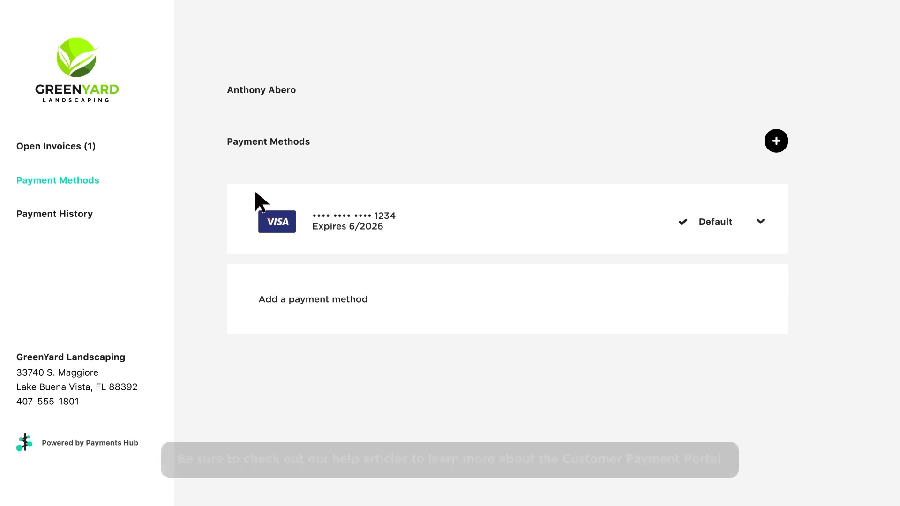
{"action": "left_click", "coordinate": [760, 222]}
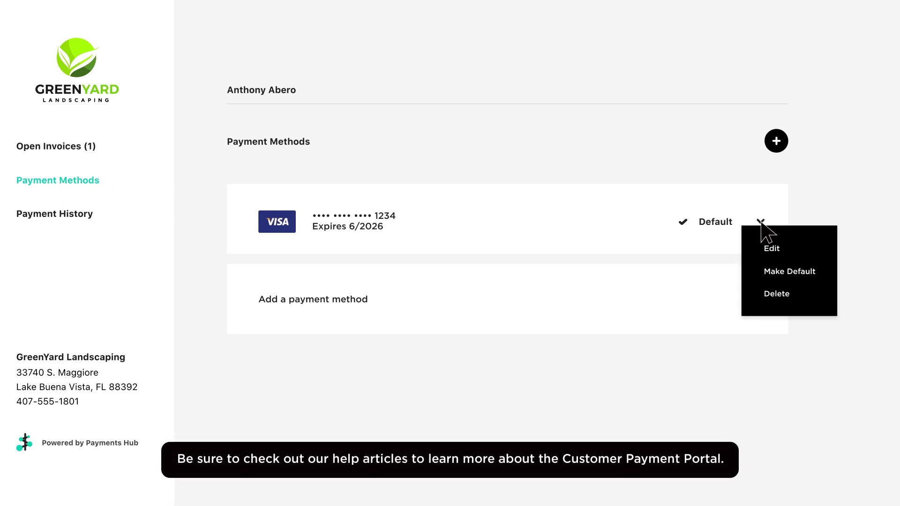
{"action": "left_click", "coordinate": [761, 221]}
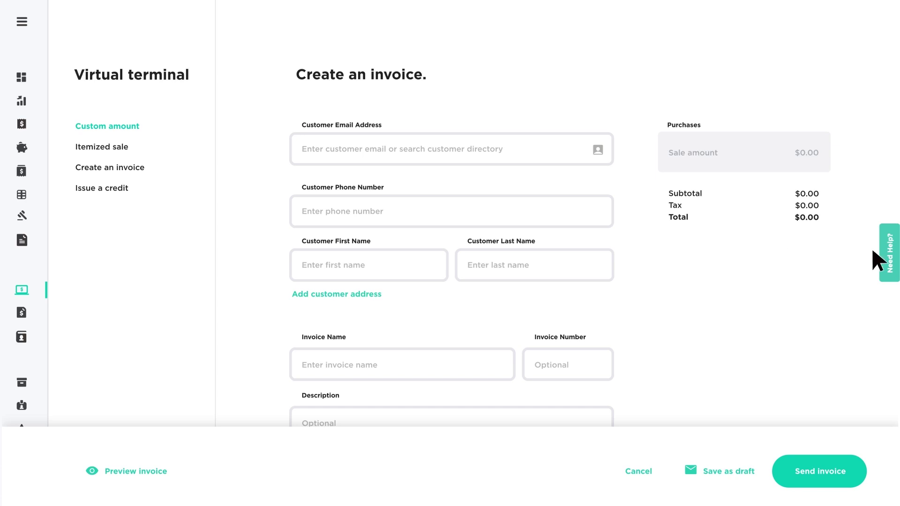
Step: Open the Help Center from the Need Help? tab to show the Invoices articles
{"action": "left_click", "coordinate": [888, 254]}
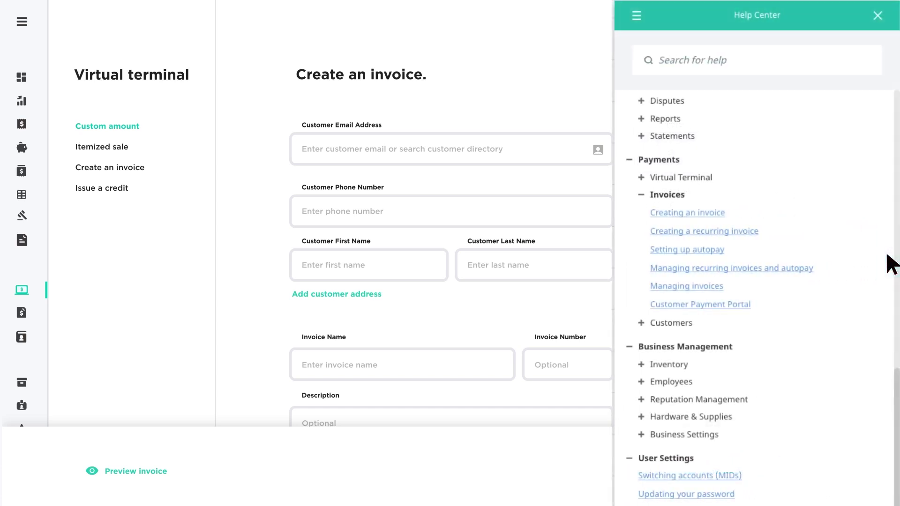